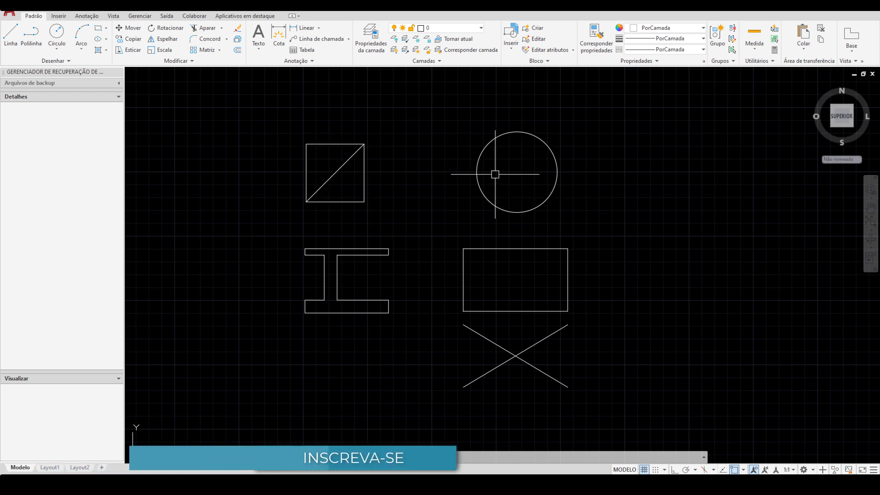
key(Escape)
key(Escape)
text(l)
key(Return)
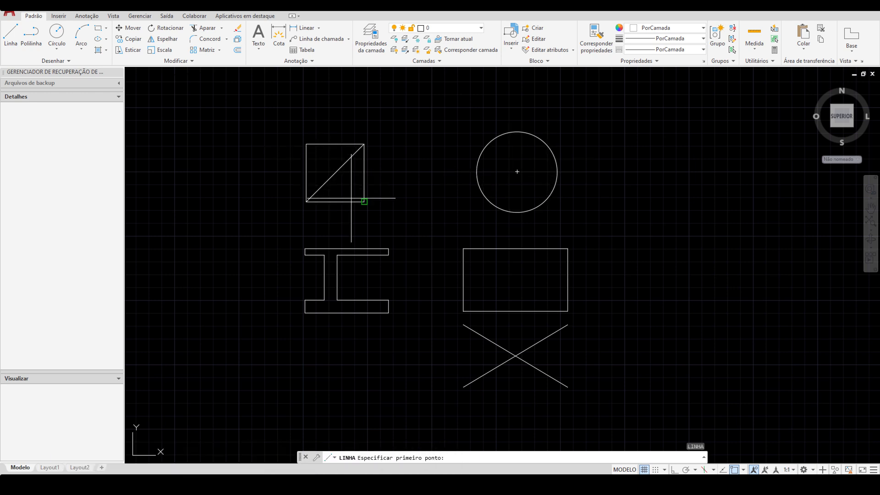
click(335, 172)
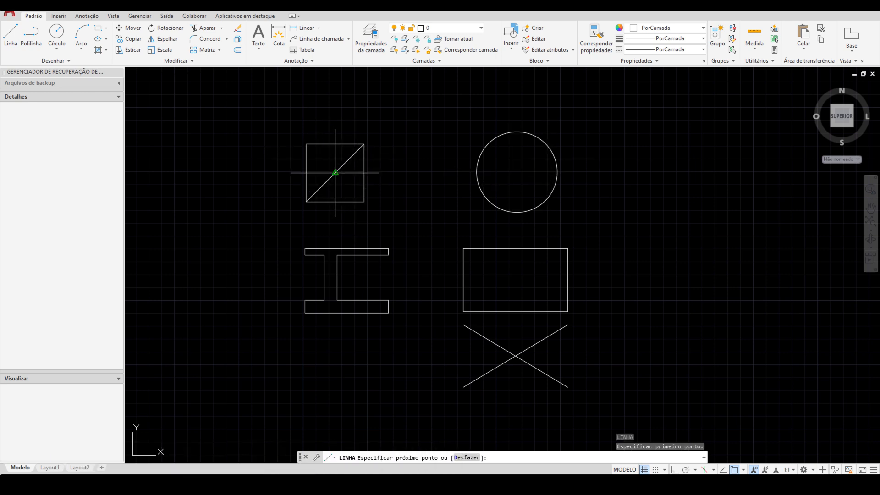
scroll(333, 167, up, 4)
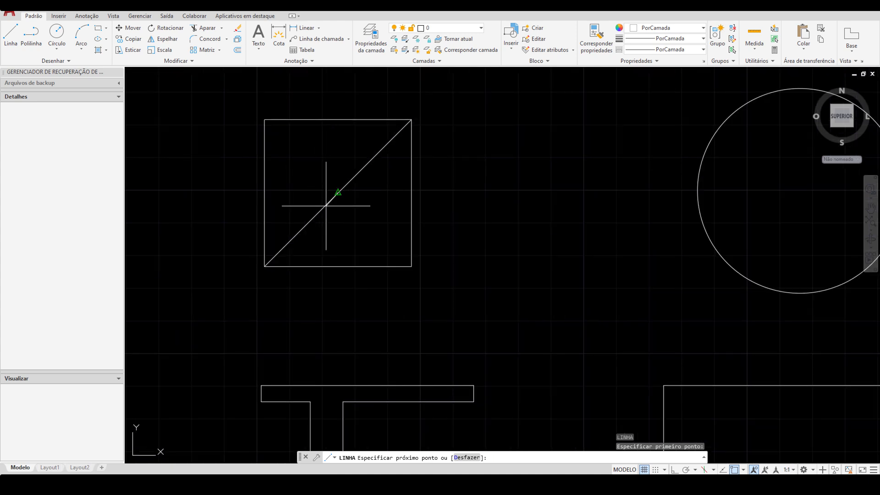
key(Escape)
scroll(422, 235, down, 4)
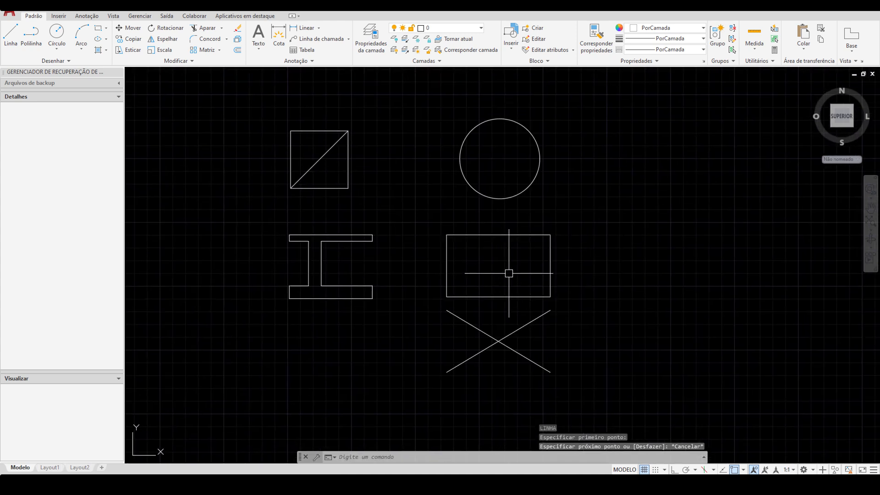
Move the two crossed lines up onto the rectangle, matching their upper endpoint to the rectangle's upper-right corner.
click(590, 393)
click(477, 338)
text(m)
key(Return)
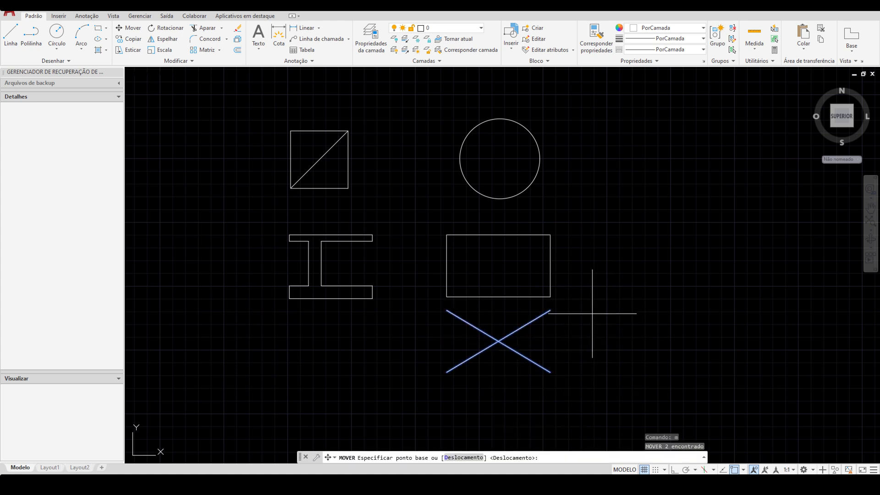
click(551, 310)
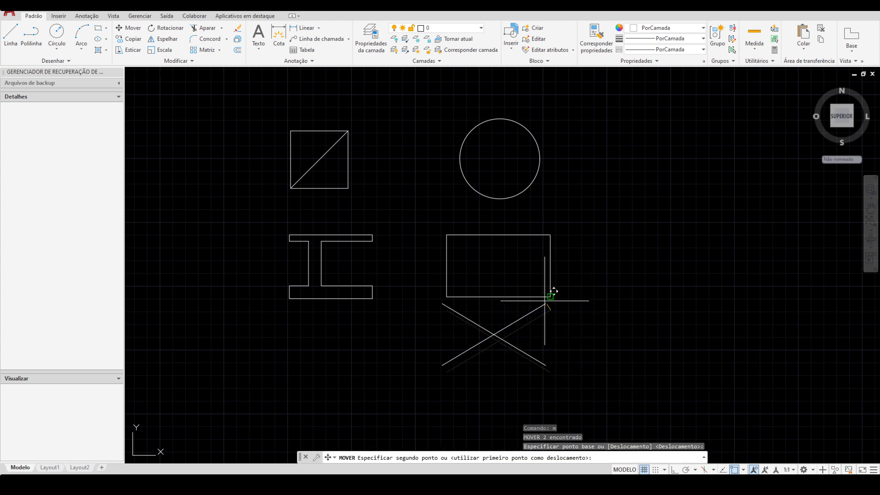
click(550, 235)
key(Escape)
scroll(502, 264, up, 4)
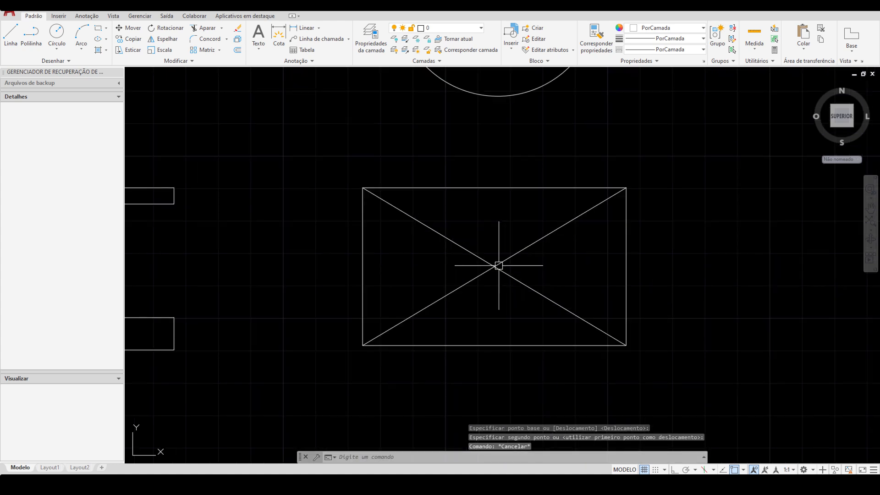
scroll(408, 252, down, 3)
scroll(368, 204, up, 4)
click(377, 202)
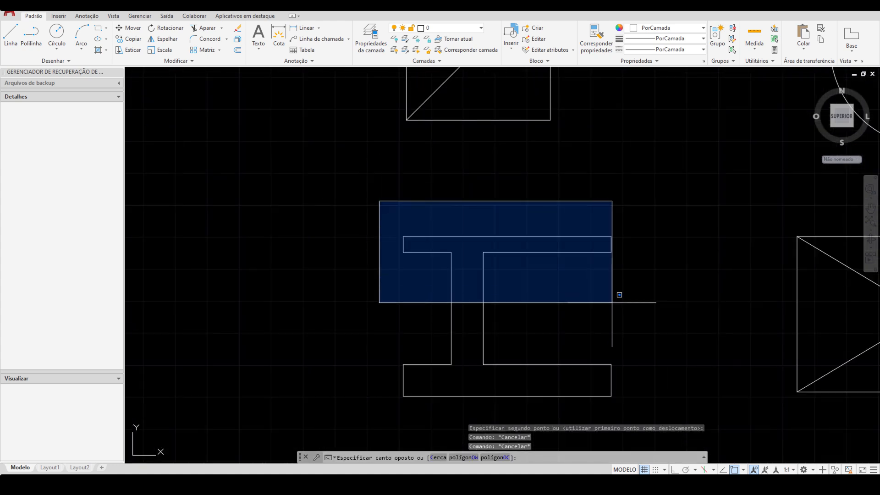
scroll(615, 298, down, 4)
middle_drag(614, 330, 550, 284)
click(544, 294)
key(Escape)
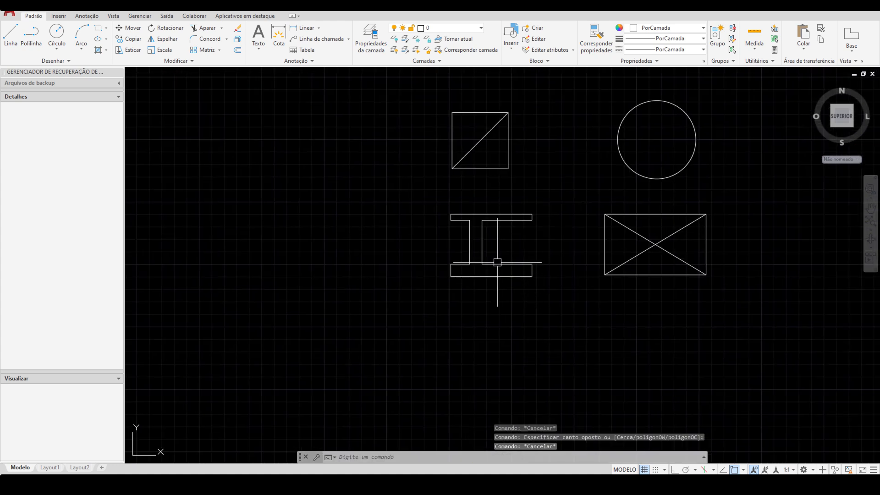
key(Escape)
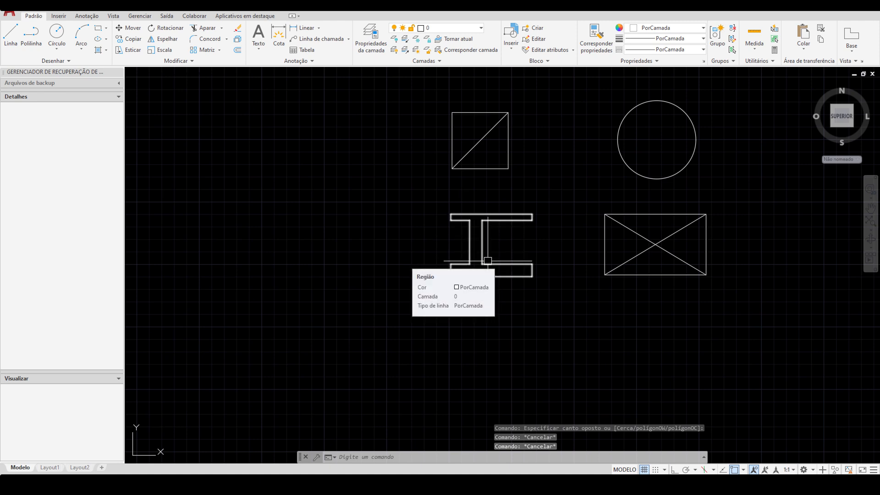
scroll(527, 240, up, 2)
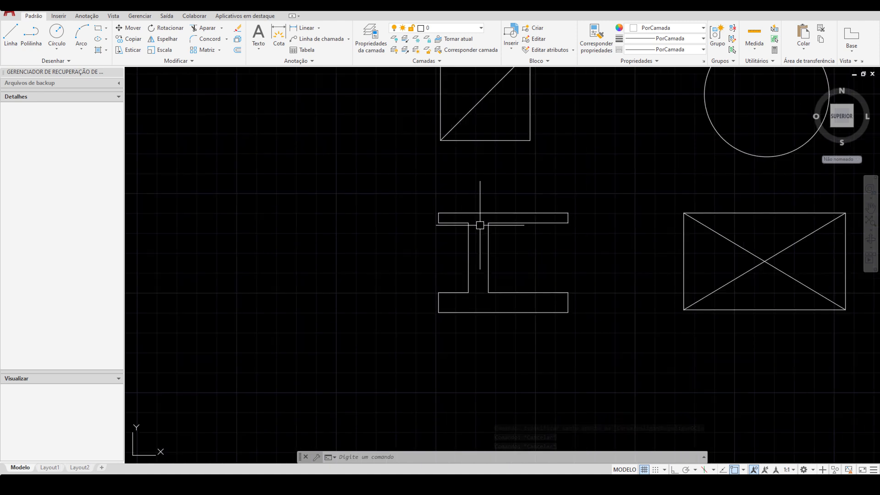
scroll(491, 220, down, 2)
middle_drag(482, 236, 471, 260)
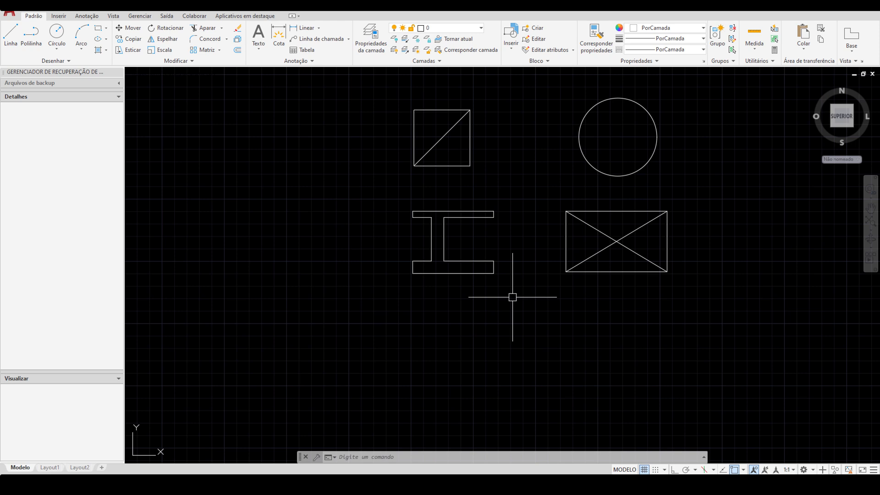
Try to convert the I-shaped profile into a region with the REGION command.
scroll(446, 249, up, 2)
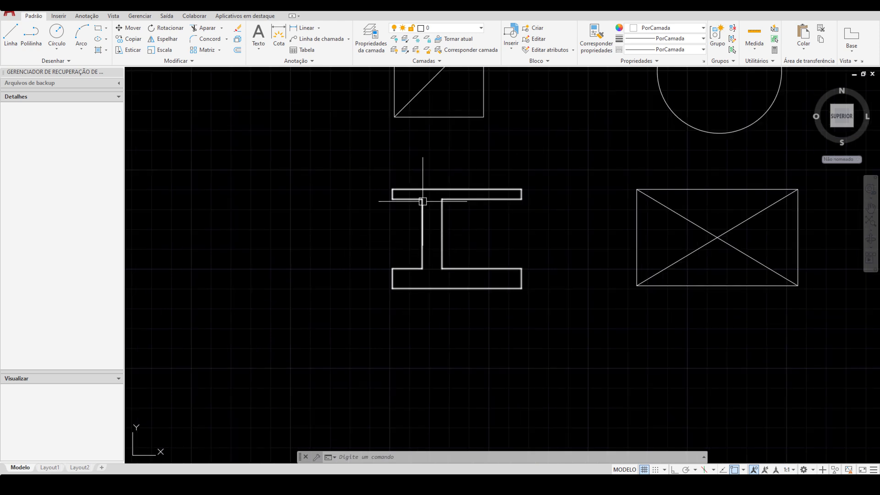
middle_drag(457, 241, 440, 233)
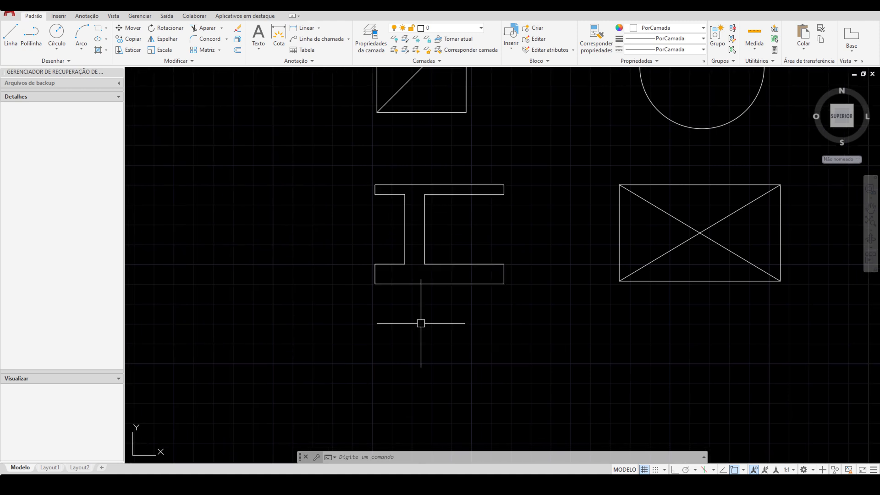
text(REG)
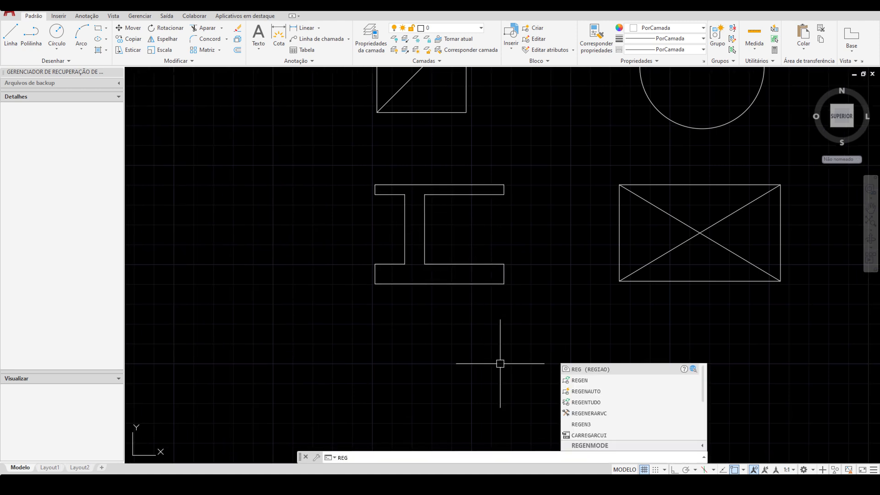
key(Return)
click(353, 161)
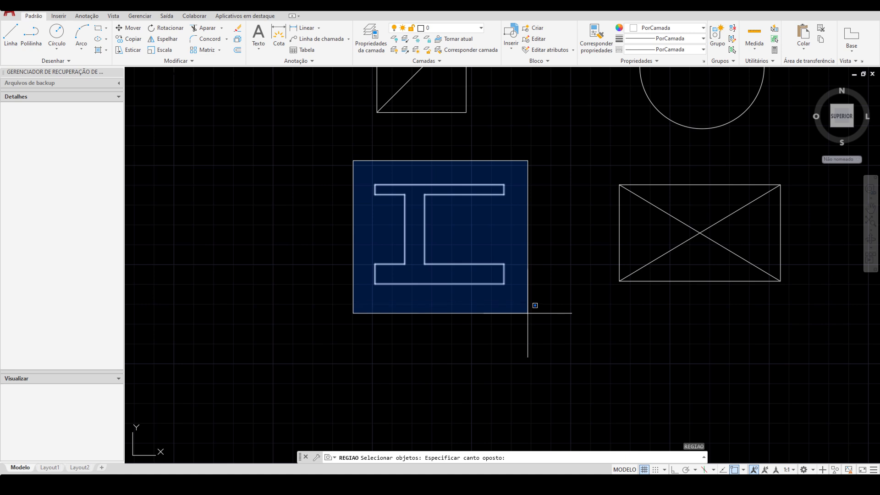
click(528, 313)
key(Return)
key(Escape)
middle_drag(425, 192, 385, 203)
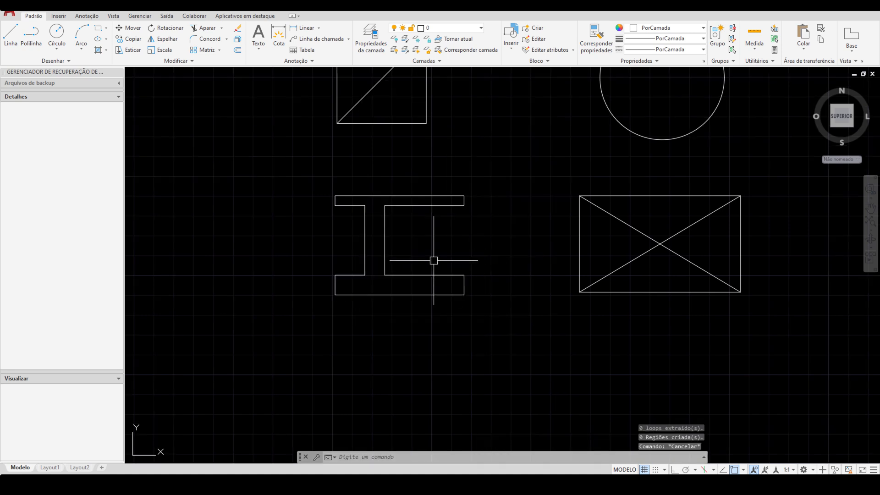
middle_drag(421, 247, 467, 246)
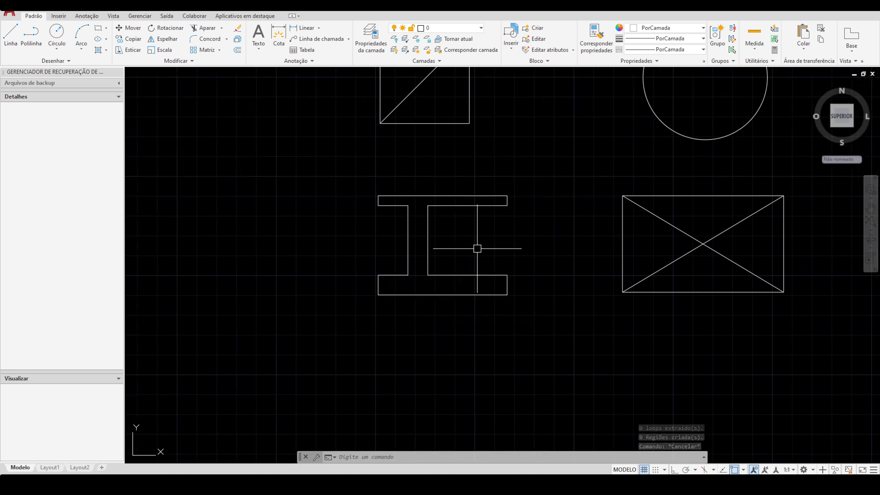
Move the UCS origin to a point inside the I-shaped profile's outline, between the flanges just beside the web.
scroll(477, 248, down, 3)
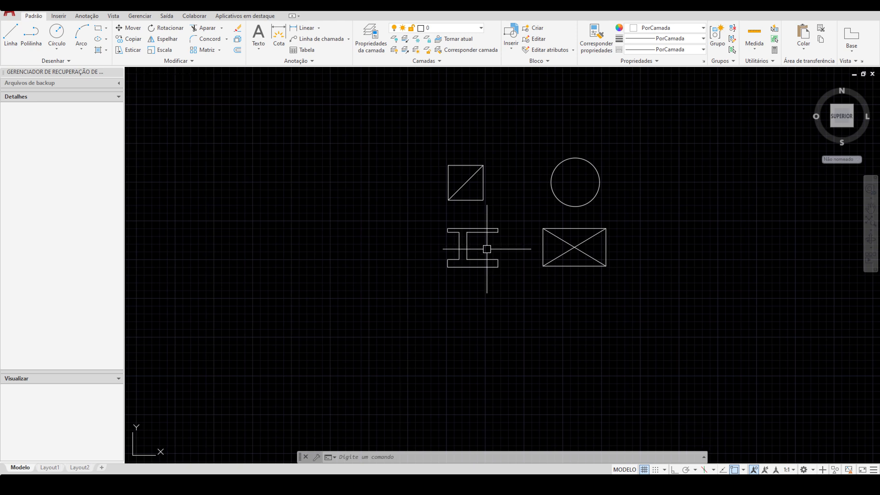
scroll(486, 246, down, 3)
click(526, 171)
click(516, 170)
scroll(494, 208, up, 3)
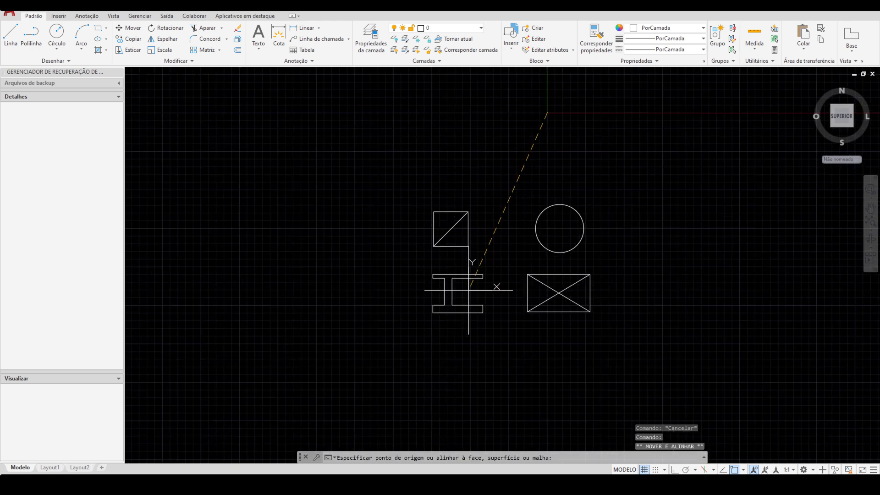
scroll(468, 291, up, 4)
middle_drag(468, 291, 429, 204)
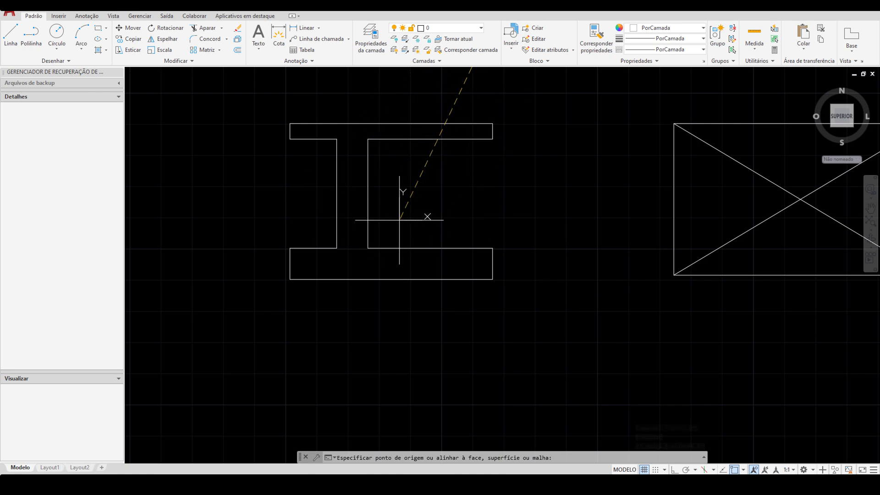
click(400, 222)
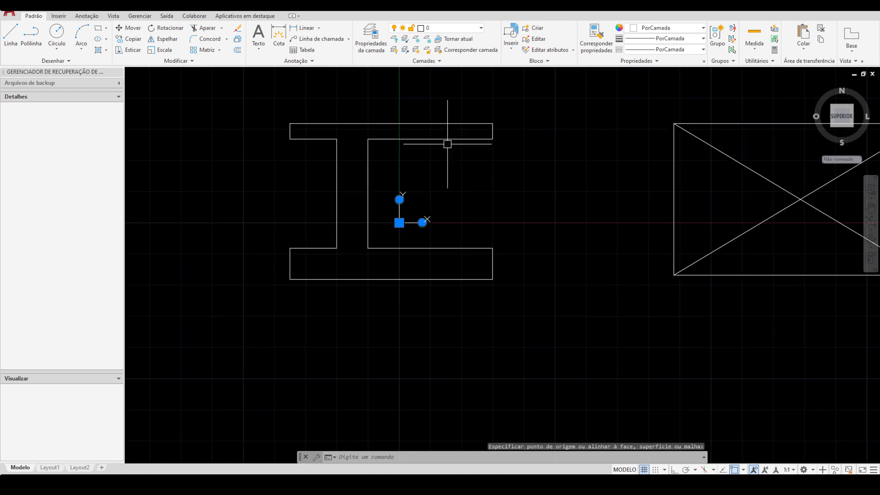
key(Escape)
scroll(460, 208, down, 3)
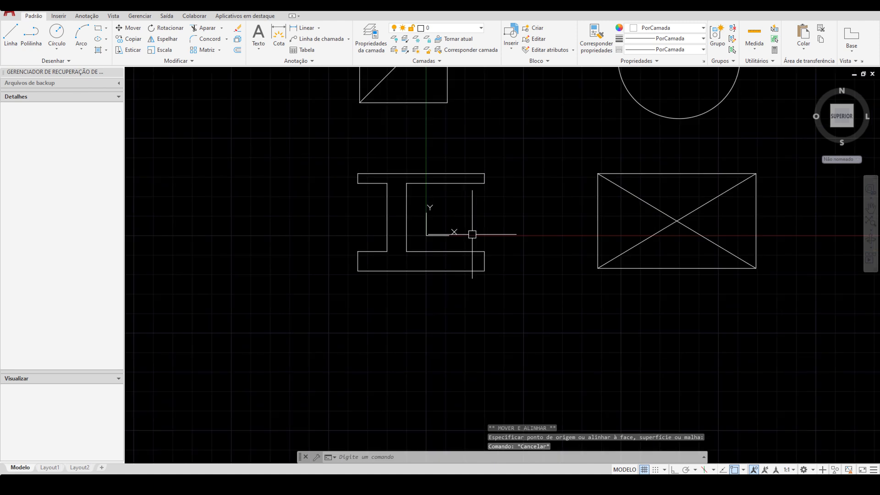
Calculate the mass properties of the I-shaped profile with PROPMASS and copy the results into the Word document.
text(propmass)
key(Return)
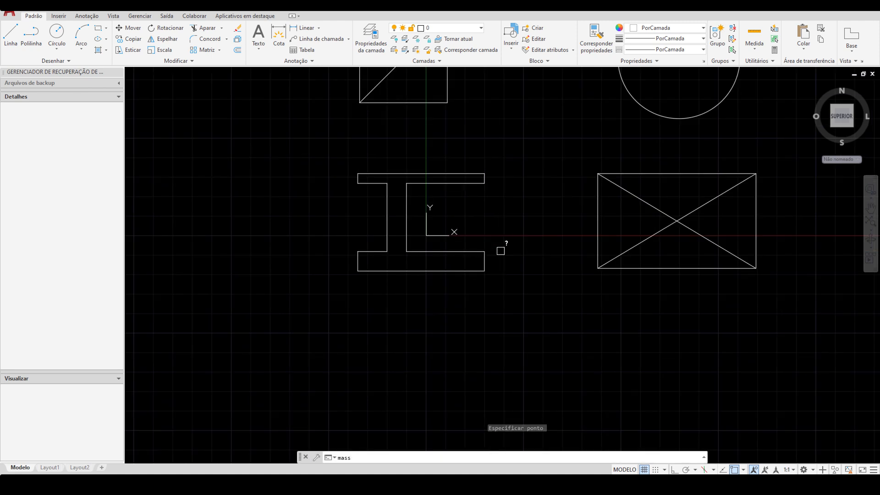
click(317, 151)
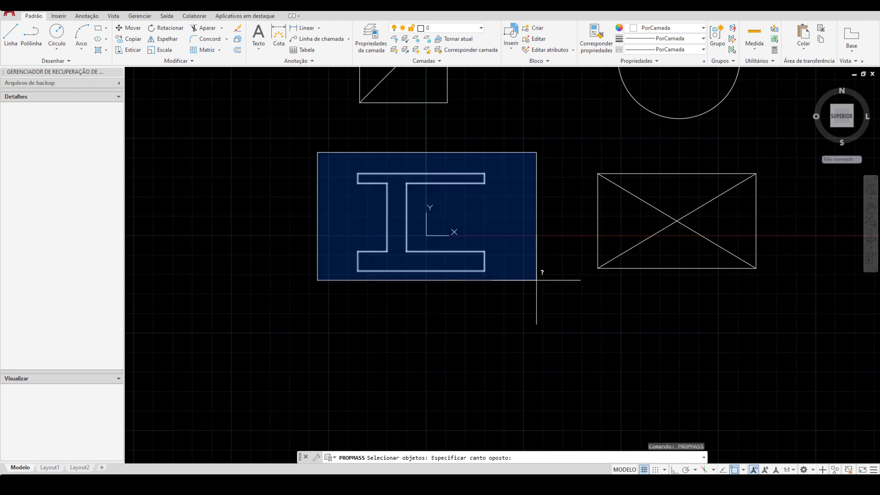
click(526, 315)
key(Return)
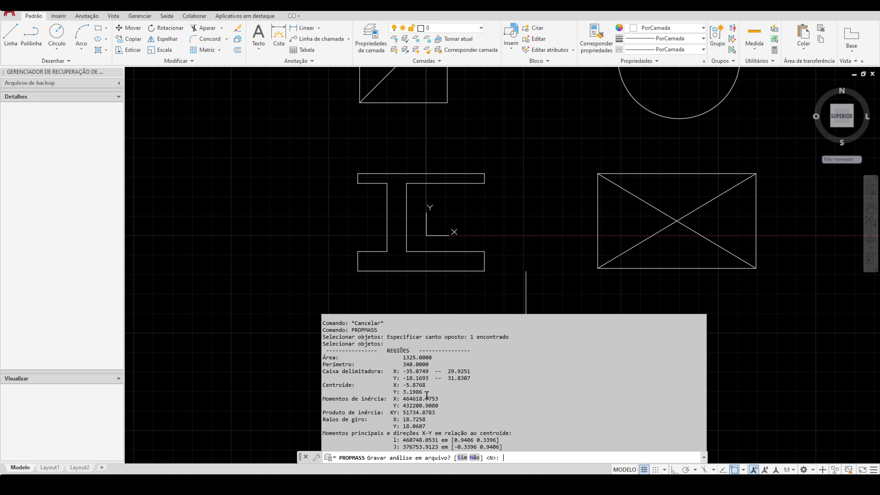
drag(323, 320, 496, 450)
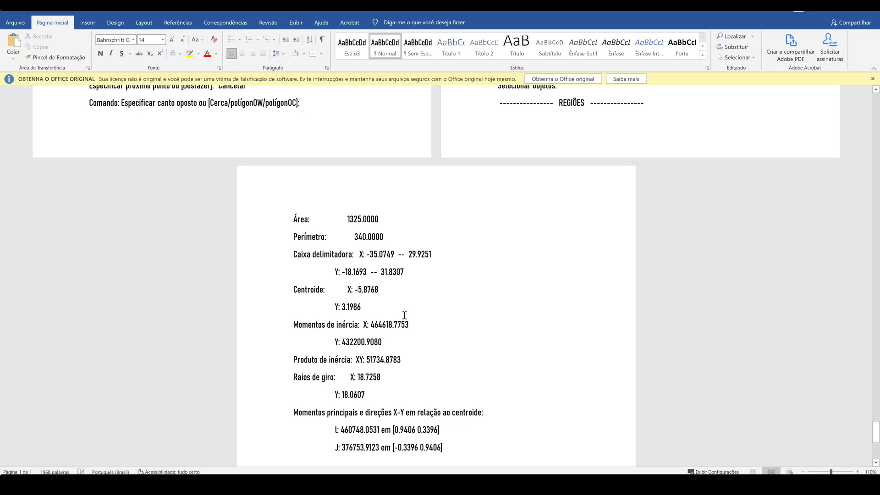
scroll(394, 271, down, 2)
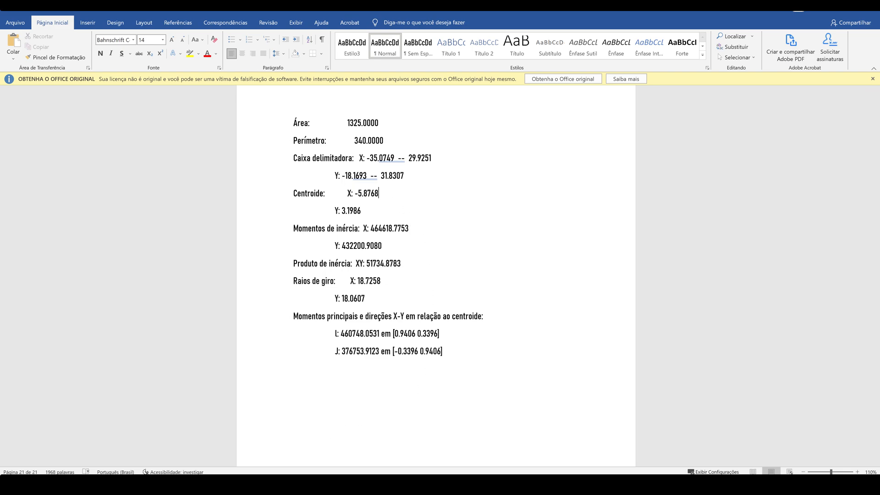
Switch back to AutoCAD, end the mass-property command and move the UCS origin 5.8768 units in negative X with ortho on.
click(263, 445)
scroll(445, 236, up, 6)
key(Escape)
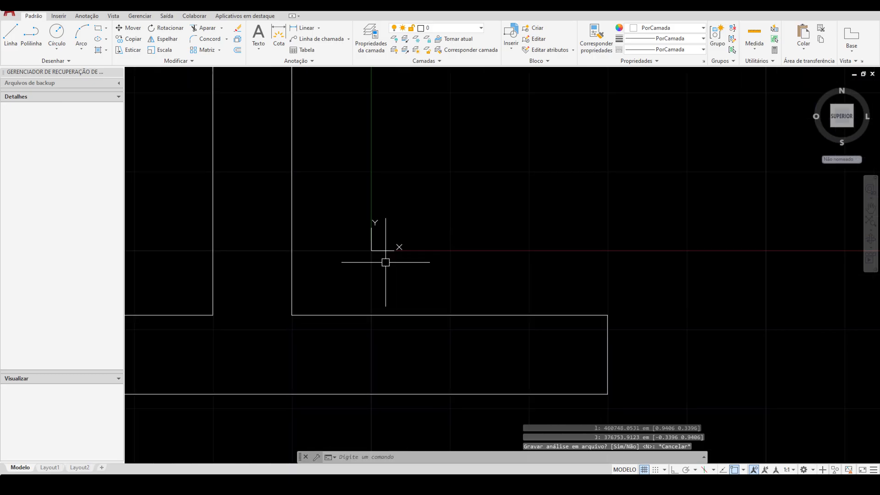
click(385, 247)
click(371, 250)
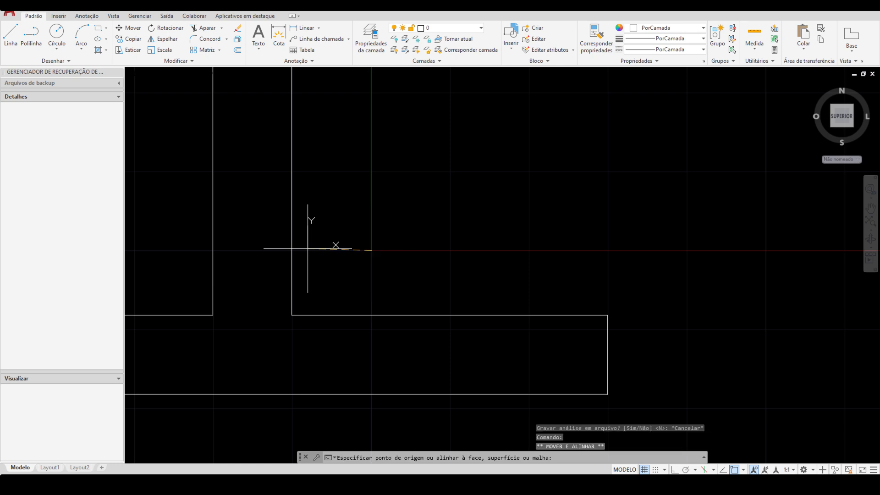
key(F8)
text(5.)
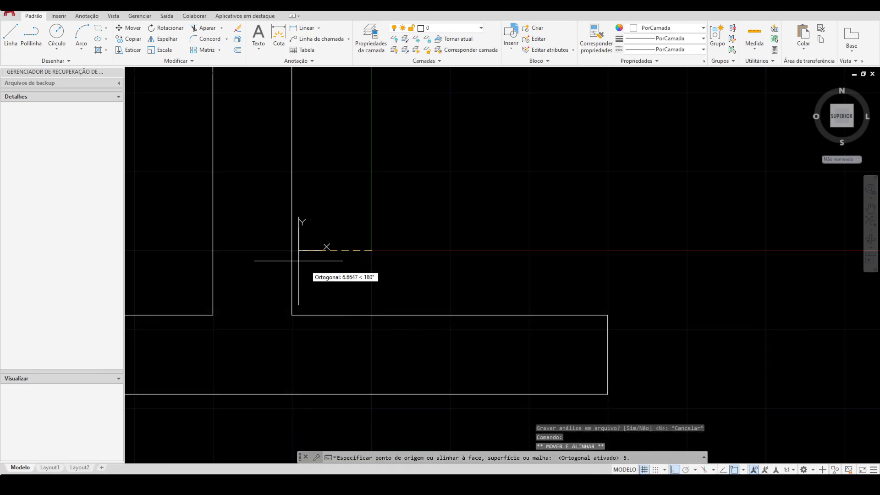
text(87)
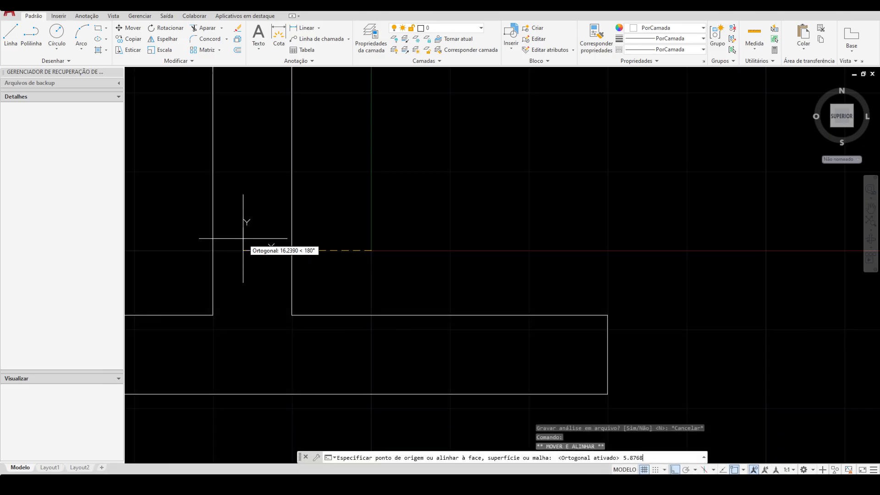
text(68)
key(Return)
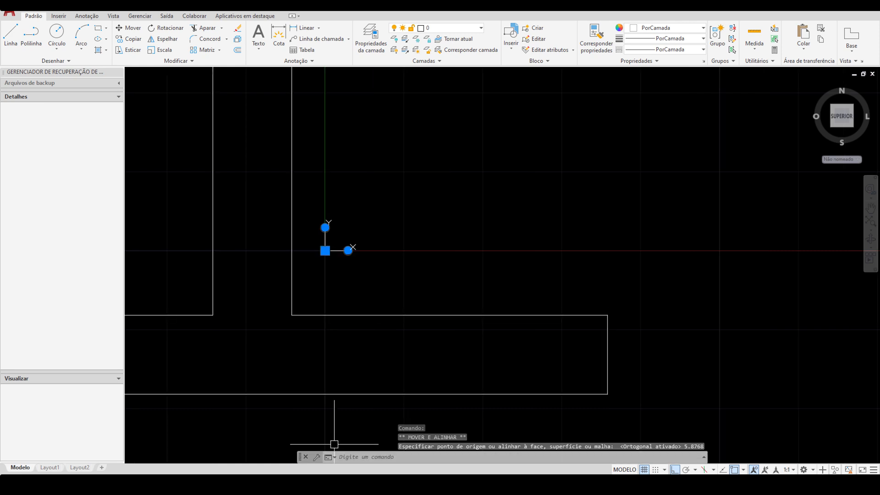
Check the centroid coordinates in the Word document, switch back to AutoCAD and move the UCS origin 3.1986 units in positive Y.
click(303, 438)
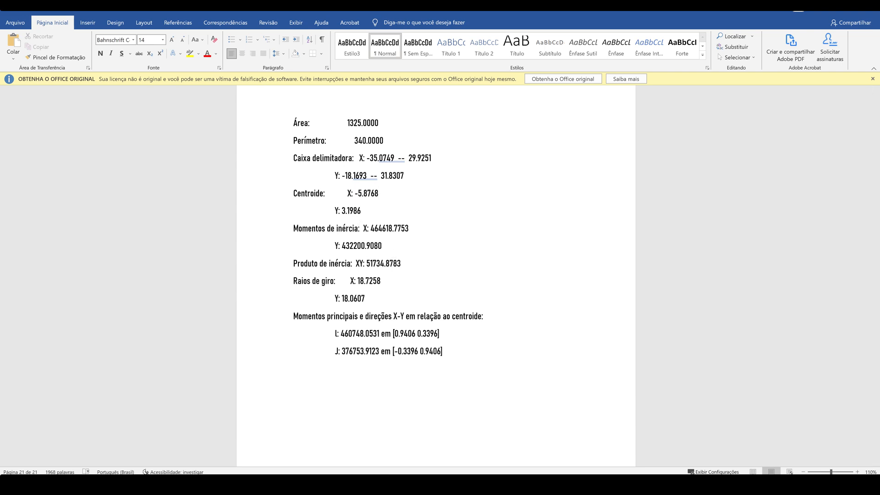
mouse_move(327, 485)
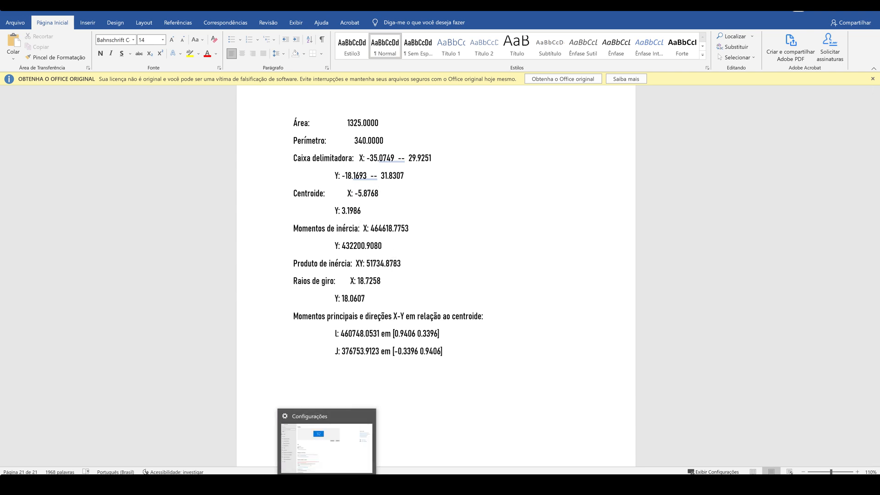
click(291, 485)
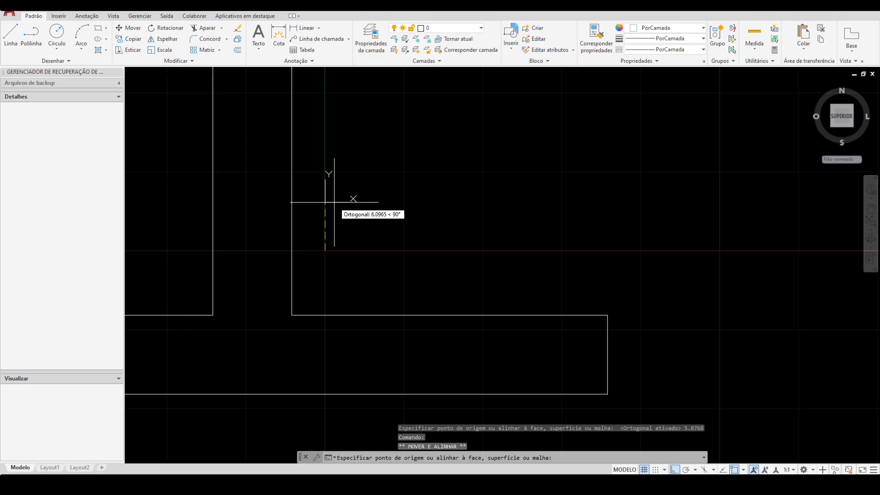
text(3.1986)
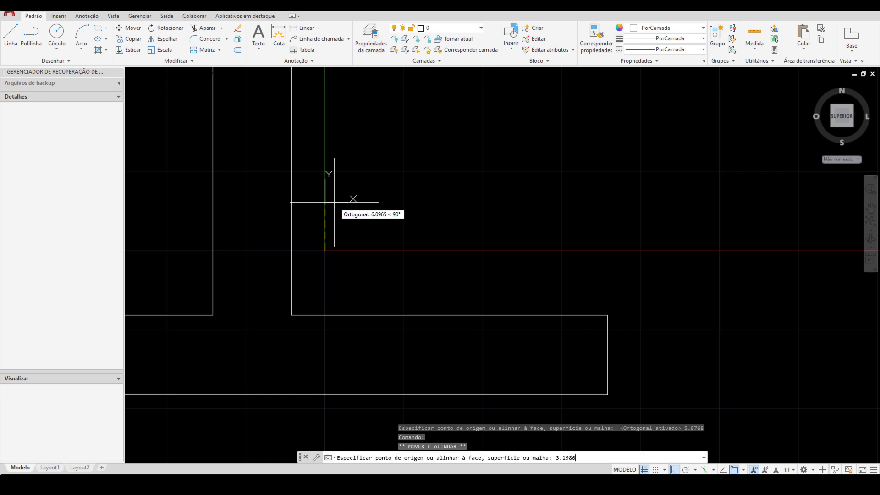
key(Return)
key(Escape)
key(Escape)
Calculate the I-shaped profile's mass properties with PROPMASS to check the centroid against the UCS origin, without writing the analysis to a file.
scroll(369, 222, down, 4)
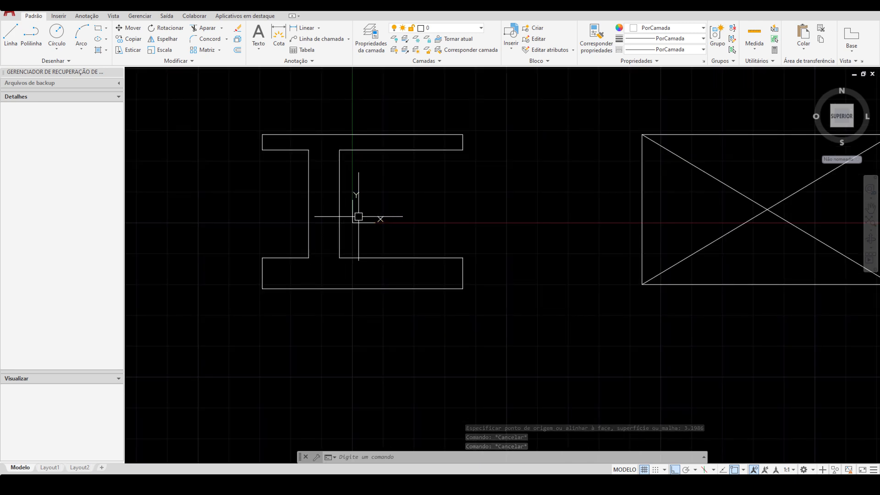
scroll(391, 210, down, 2)
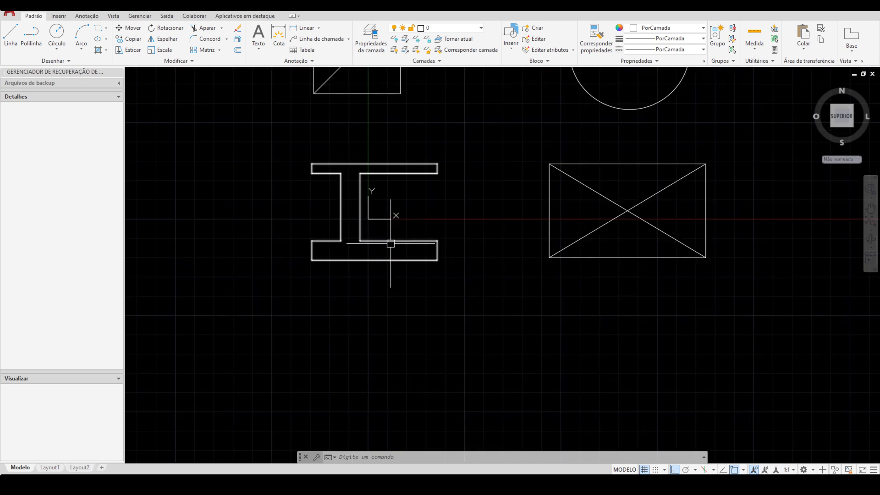
text(propmass)
key(Return)
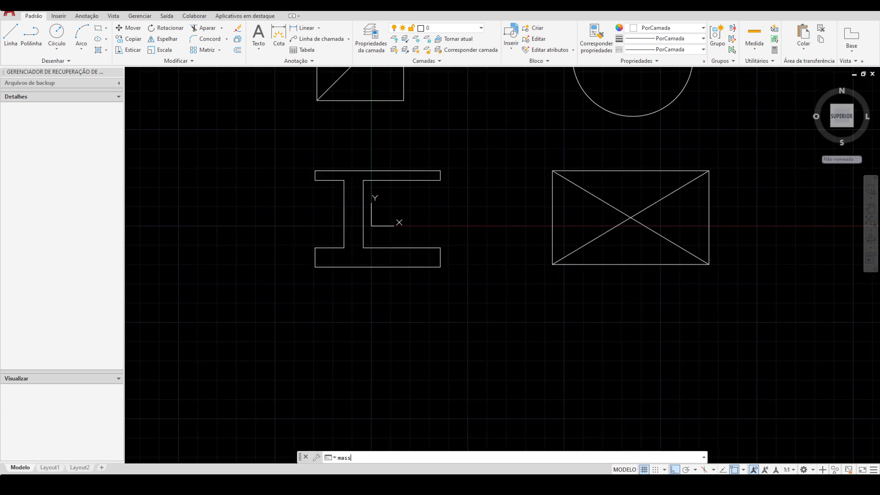
click(299, 150)
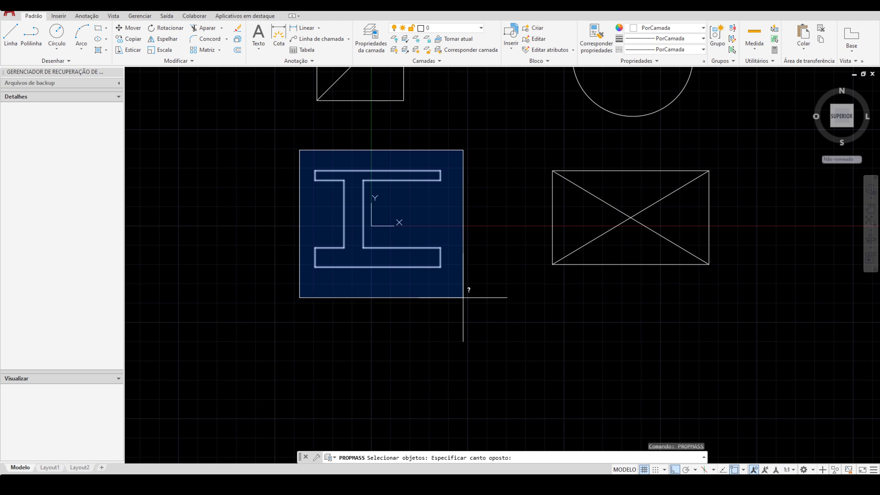
click(462, 297)
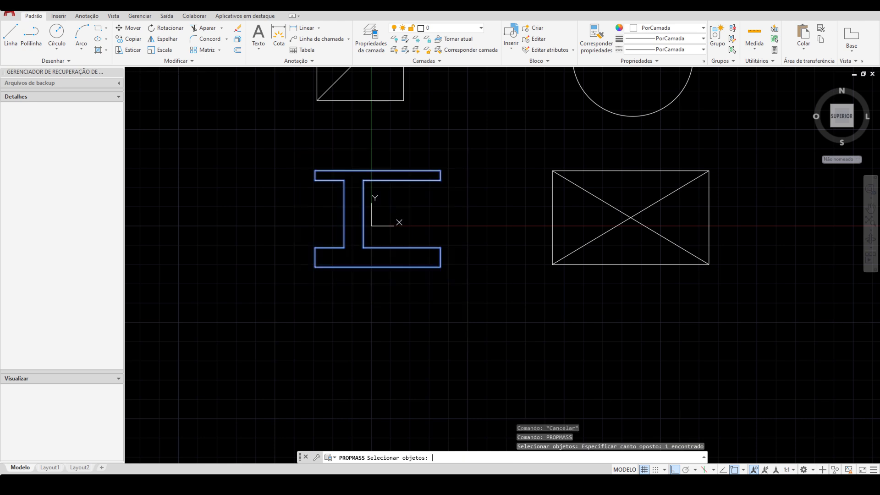
key(Return)
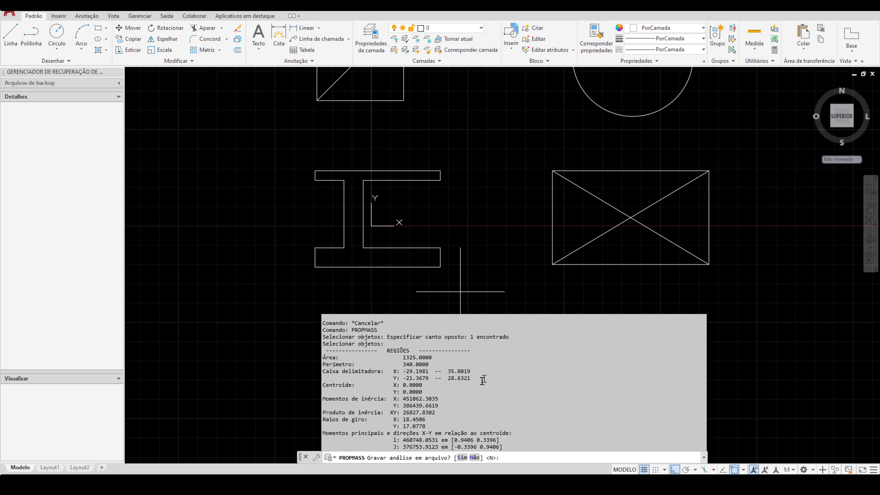
key(ctrl+a)
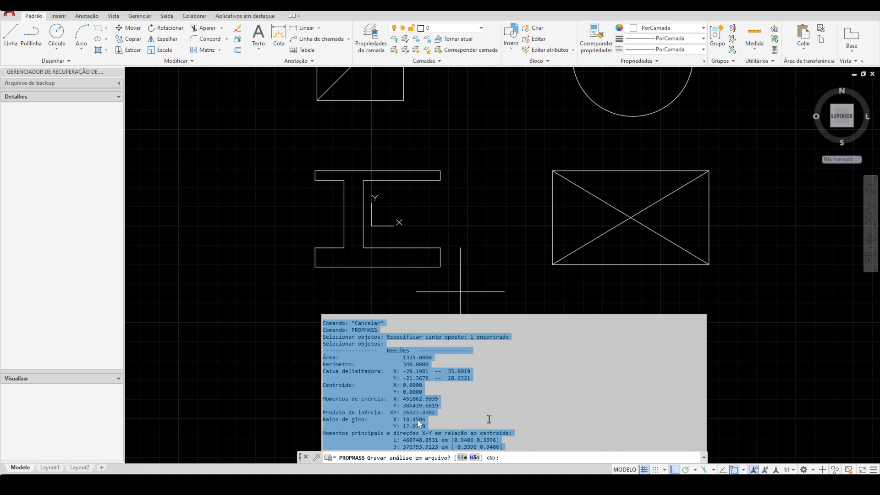
key(Escape)
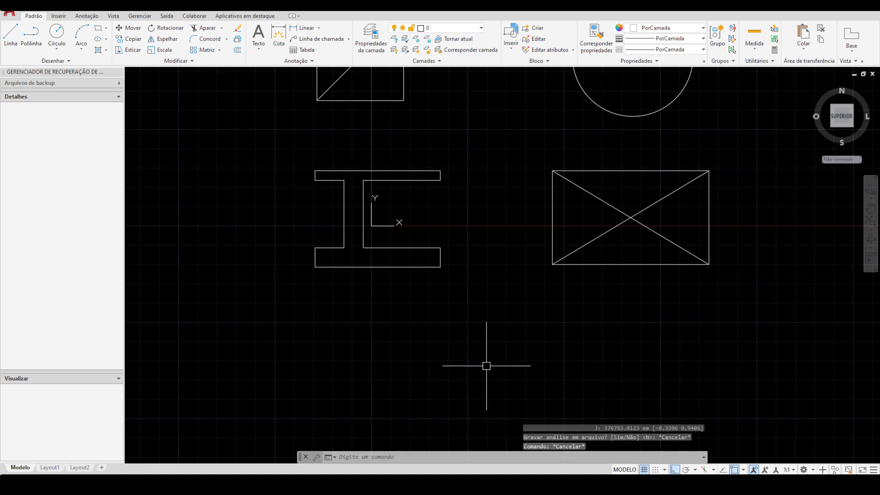
Move the UCS origin to the midpoint of the square's diagonal line.
scroll(452, 275, down, 4)
middle_drag(393, 253, 311, 276)
scroll(338, 243, up, 4)
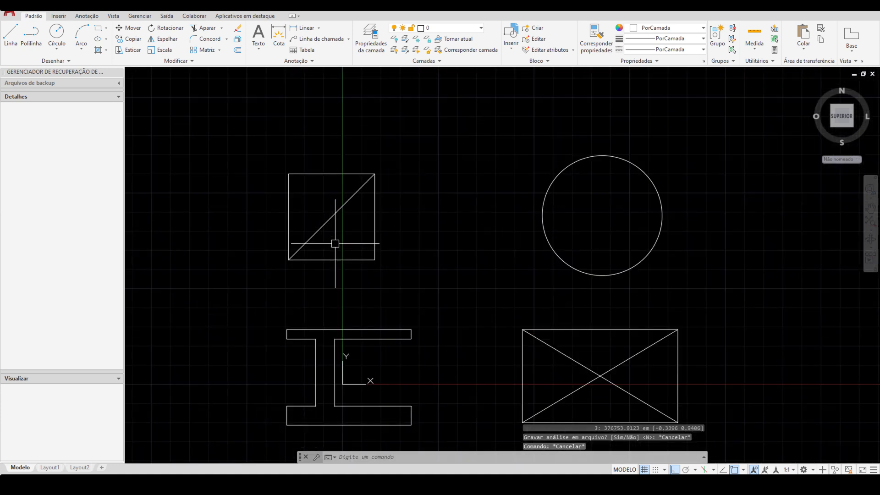
click(324, 219)
middle_drag(376, 394, 410, 238)
scroll(511, 357, down, 2)
scroll(469, 147, up, 4)
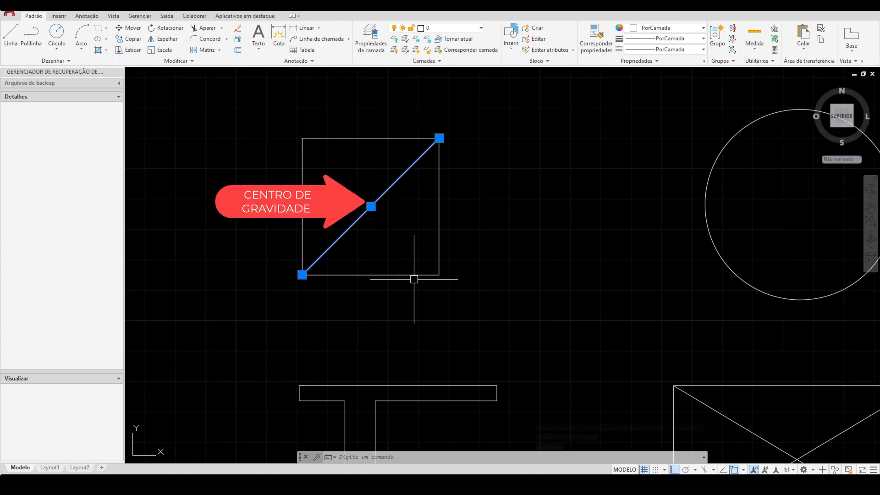
scroll(414, 280, down, 2)
click(398, 400)
click(398, 400)
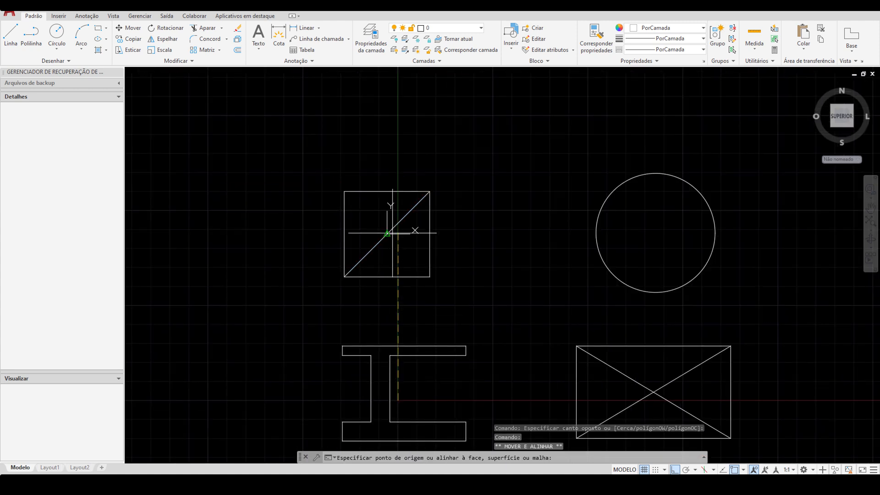
click(387, 235)
mouse_move(390, 239)
key(Escape)
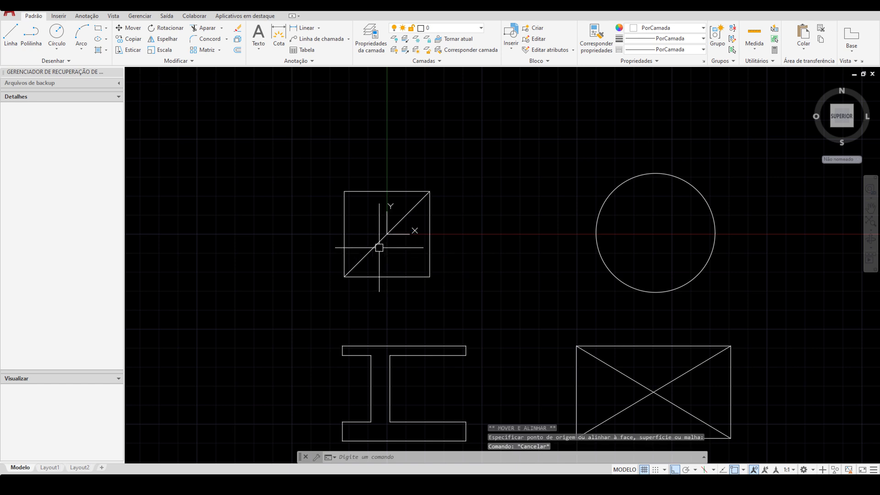
Erase the square's diagonal line and convert the square into a region with the REGION command.
key(Delete)
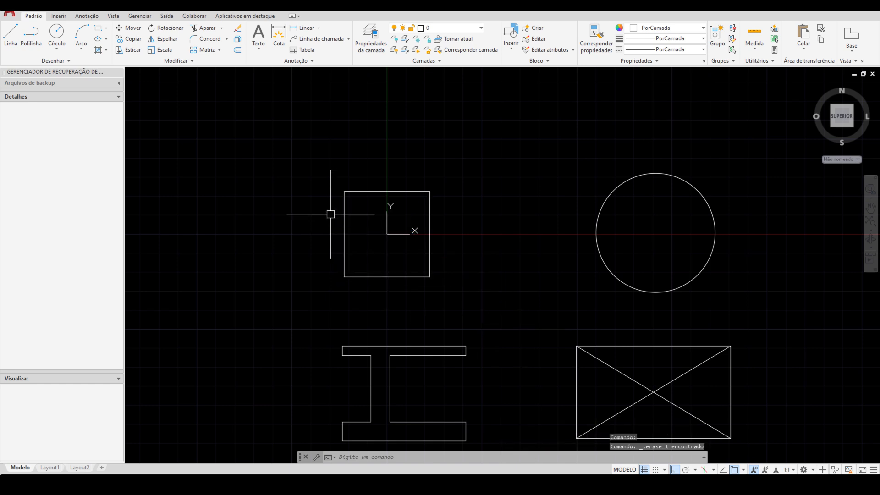
text(r)
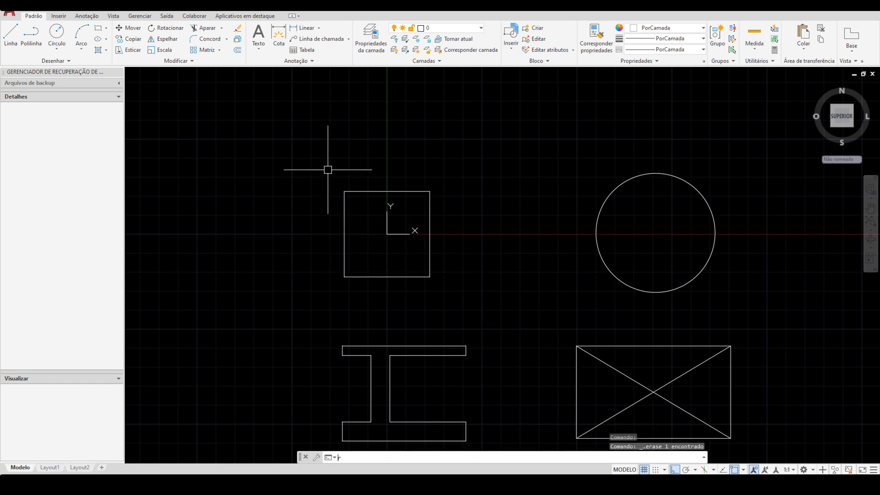
text(eg)
key(Return)
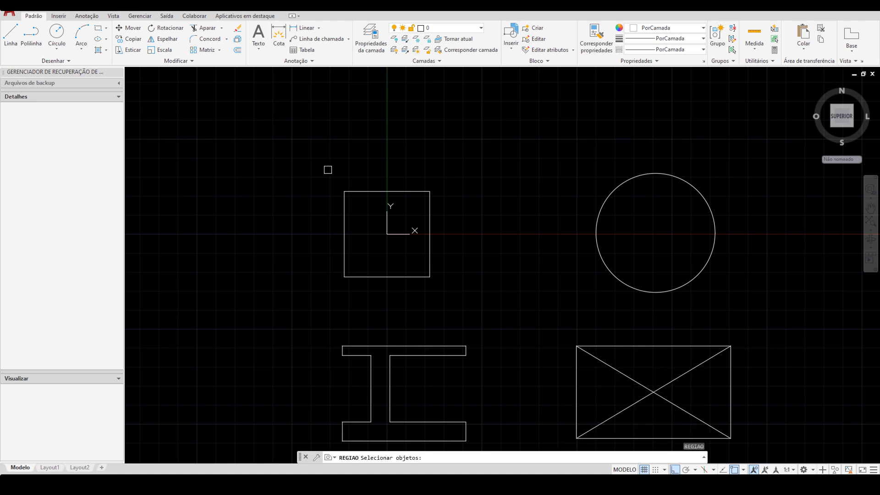
click(344, 170)
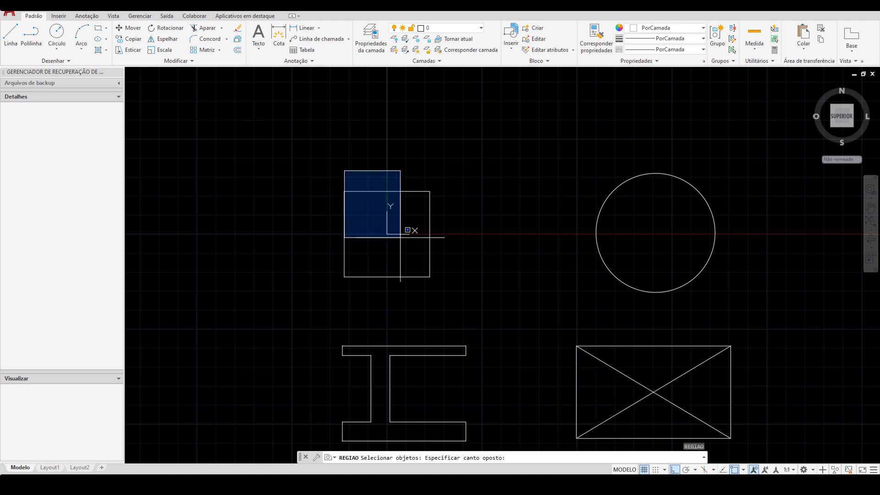
click(452, 284)
key(Return)
Calculate the mass properties of the square region with PROPMASS.
text(ma)
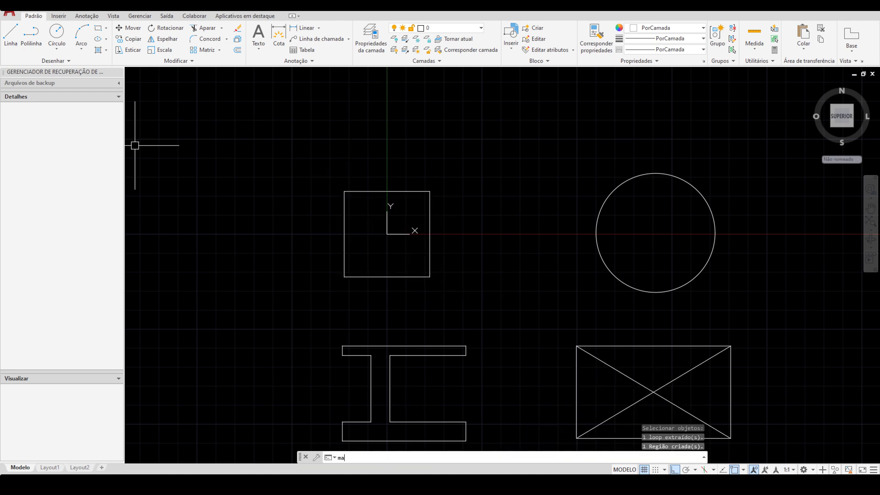
text(ss)
key(Return)
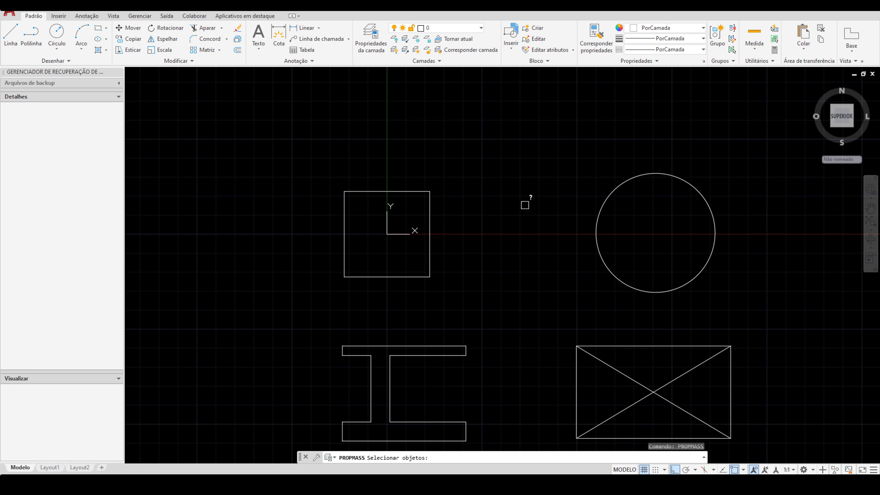
click(304, 159)
click(476, 289)
key(Return)
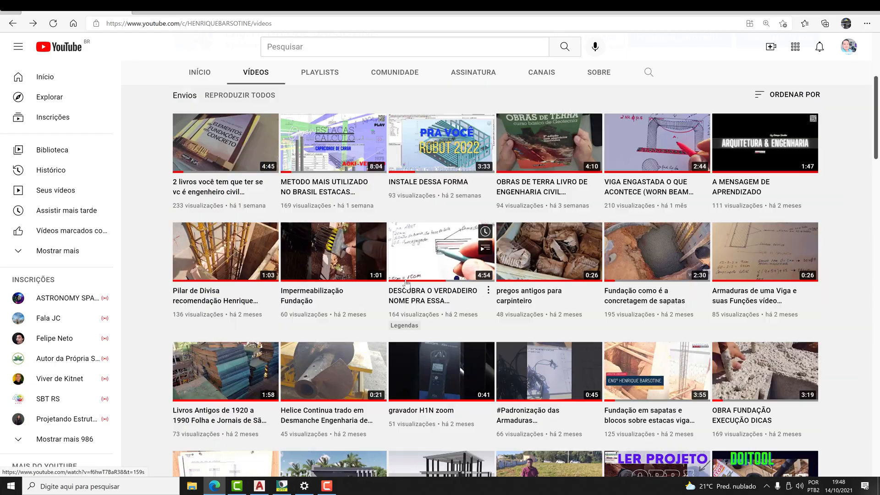
Look through the playlists of the engineering channel on YouTube.
scroll(405, 283, up, 4)
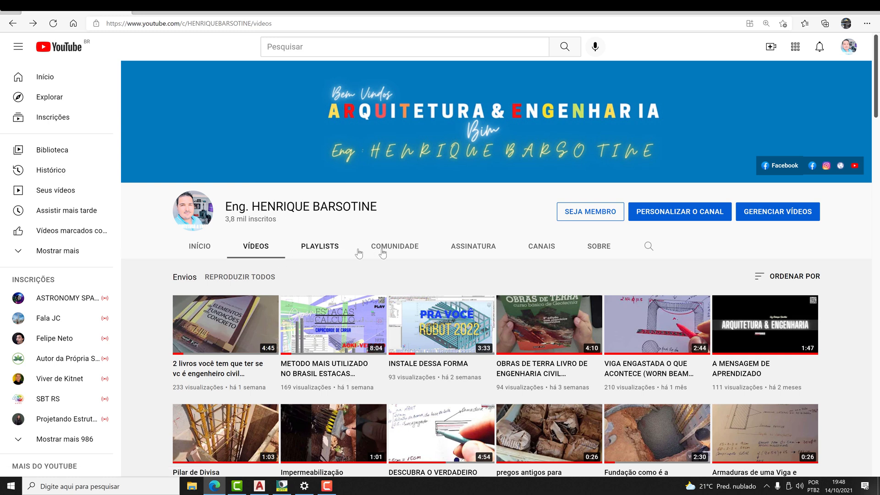
click(332, 253)
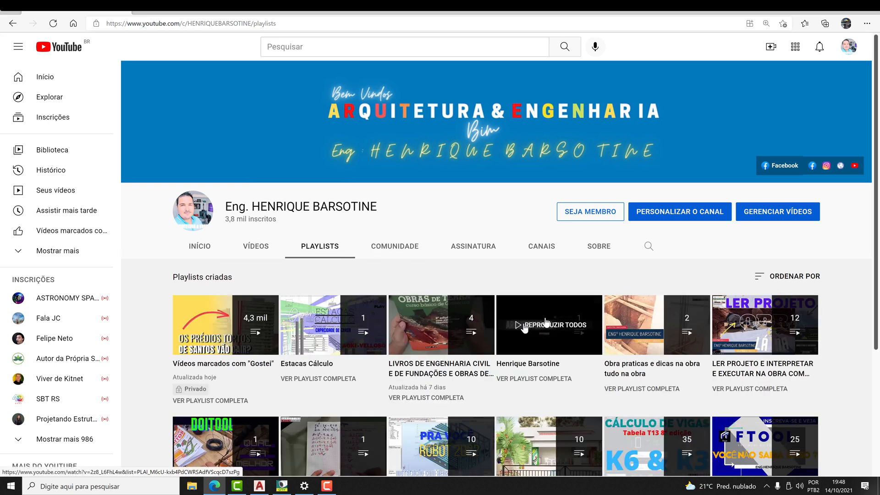
scroll(550, 326, down, 3)
scroll(549, 293, up, 3)
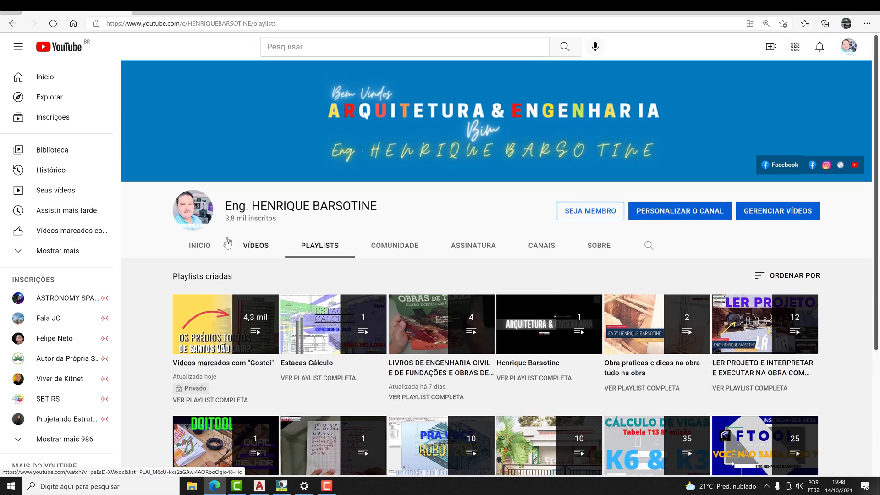
Open the channel's uploaded video "COMO LER UM PROJETO ESTRUTURAL LEITURA E INTERPRETAÇÃO" and bring up its playback quality options.
click(253, 247)
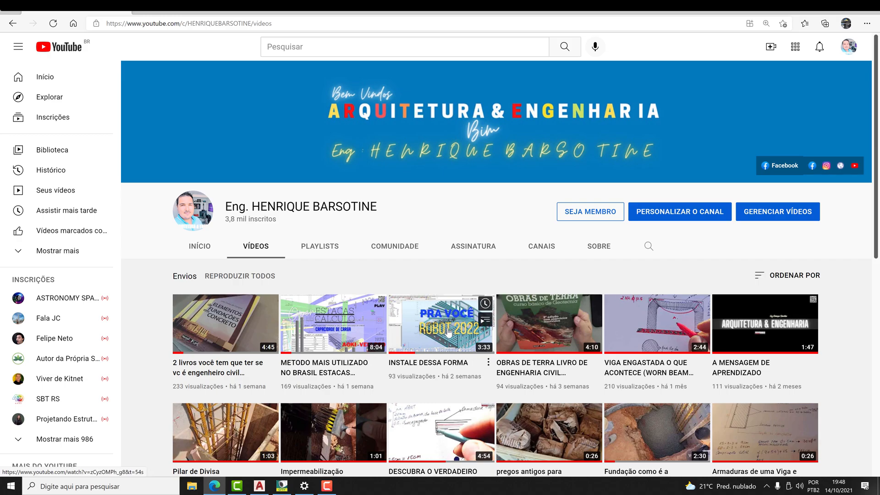
scroll(448, 334, down, 15)
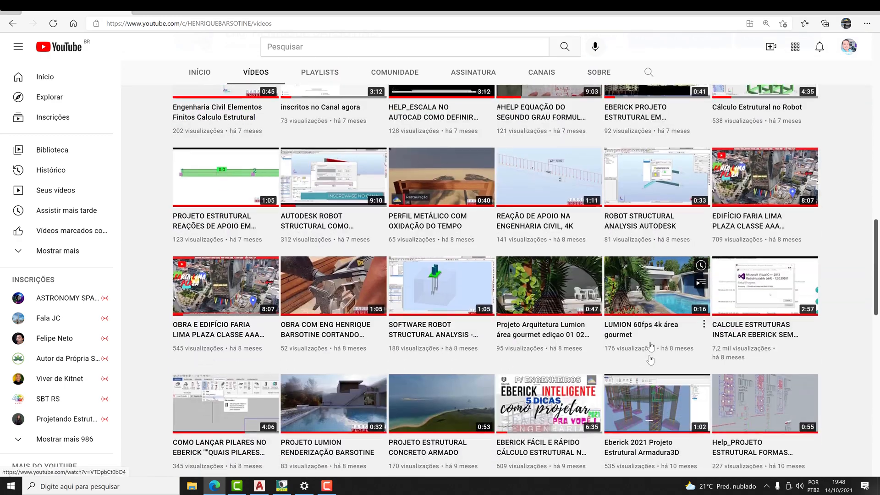
scroll(651, 360, down, 12)
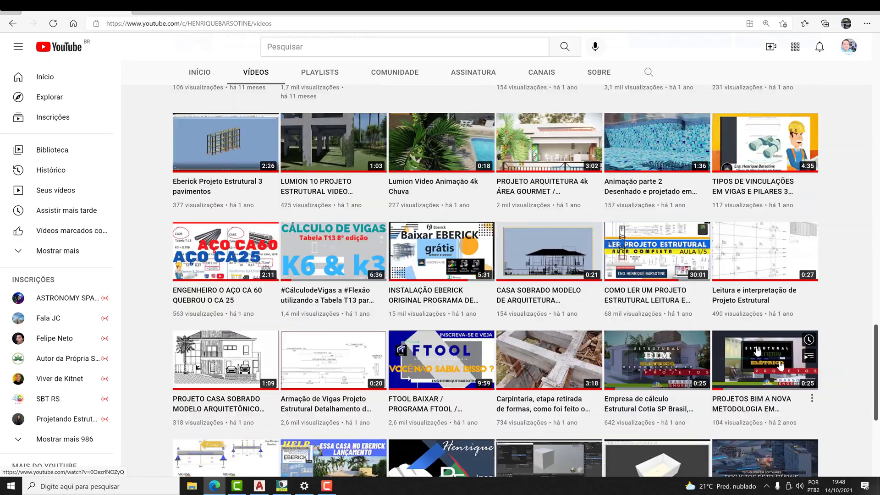
scroll(780, 366, down, 1)
click(610, 202)
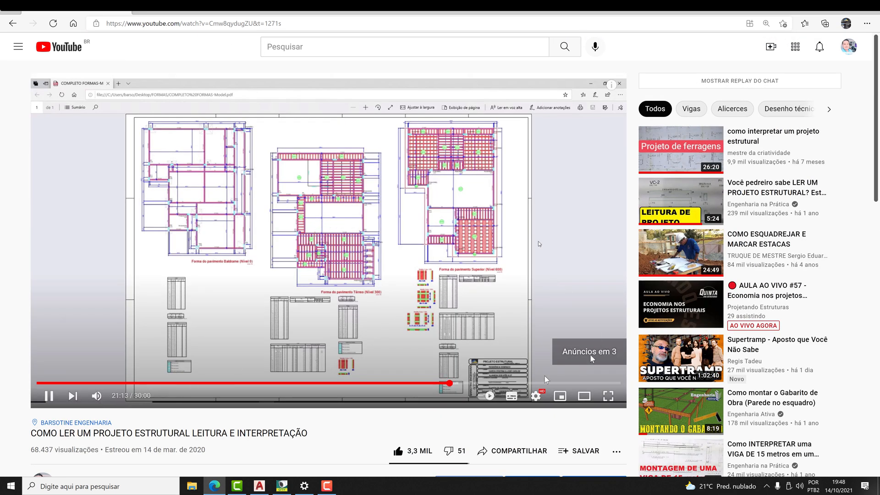
click(536, 396)
click(577, 363)
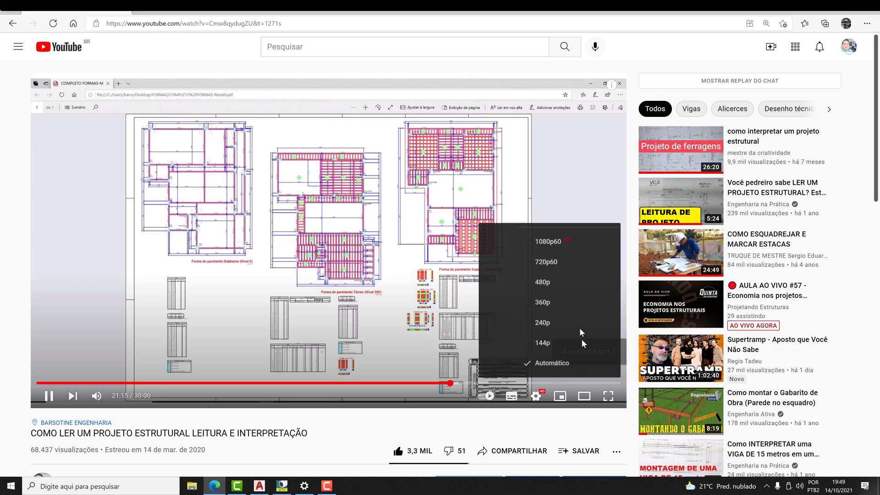